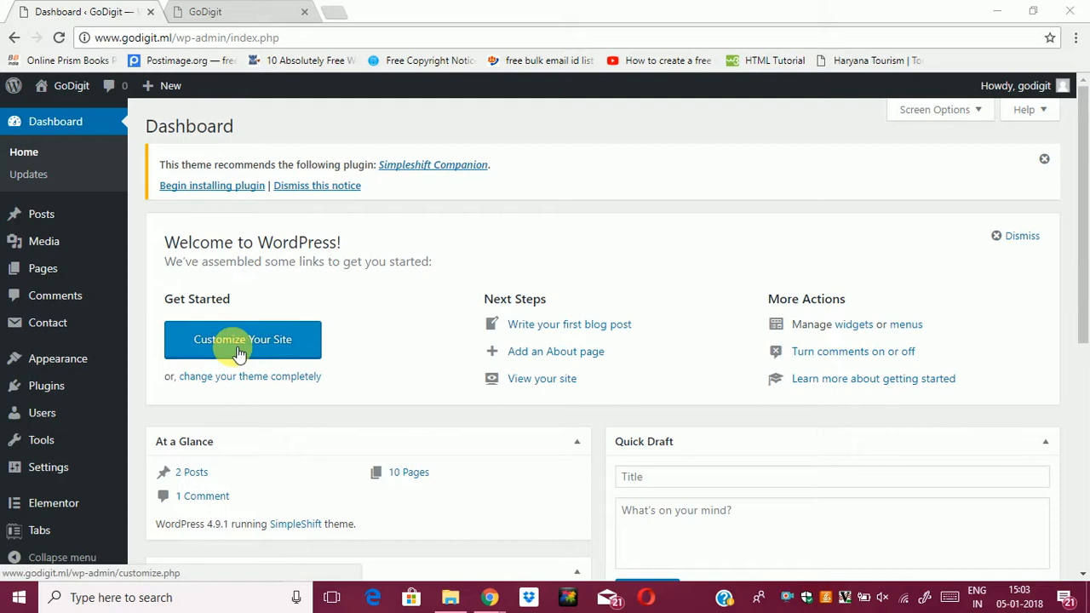
Open the Widgets management page from the site's appearance settings
{"action": "mouse_move", "coordinate": [97, 359]}
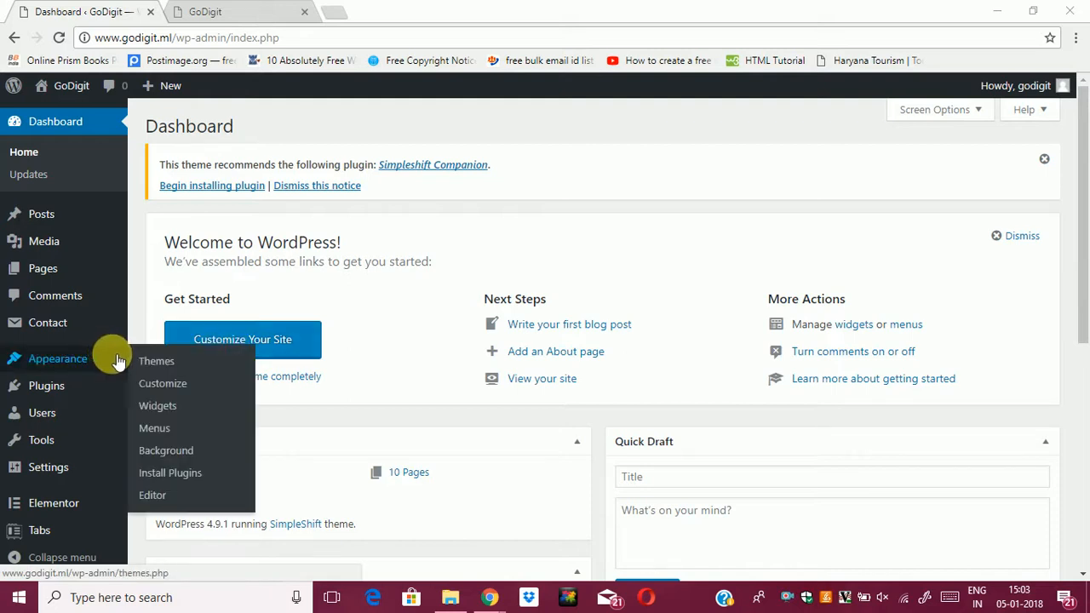
{"action": "left_click", "coordinate": [164, 410]}
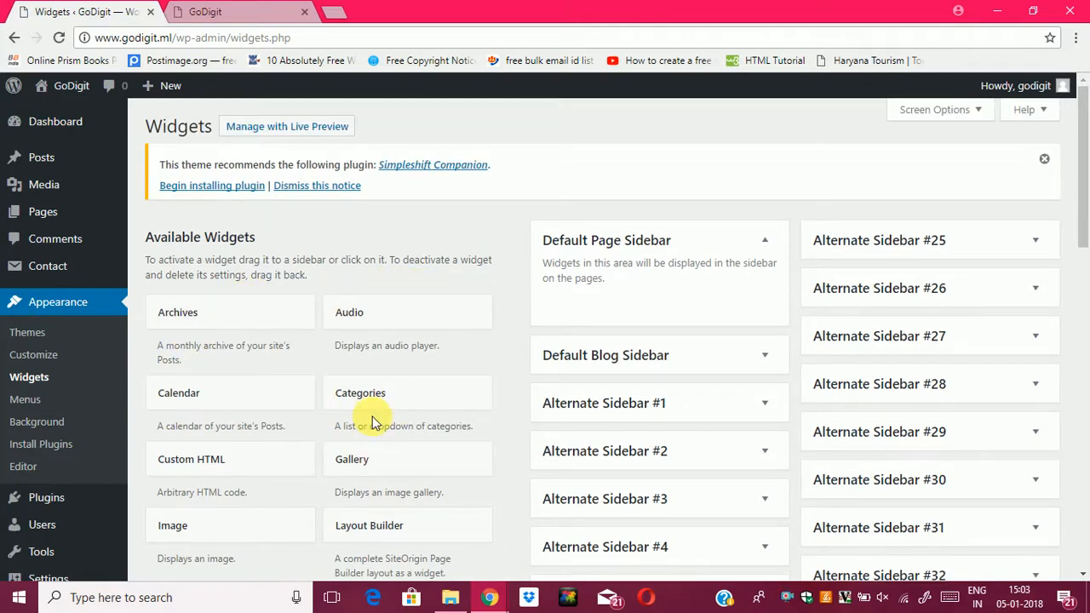
Look through the available widgets and the list of sidebar areas on the Widgets page
{"action": "scroll", "coordinate": [385, 409], "scroll_direction": "down", "scroll_amount": 2}
{"action": "scroll", "coordinate": [379, 423], "scroll_direction": "down", "scroll_amount": 4}
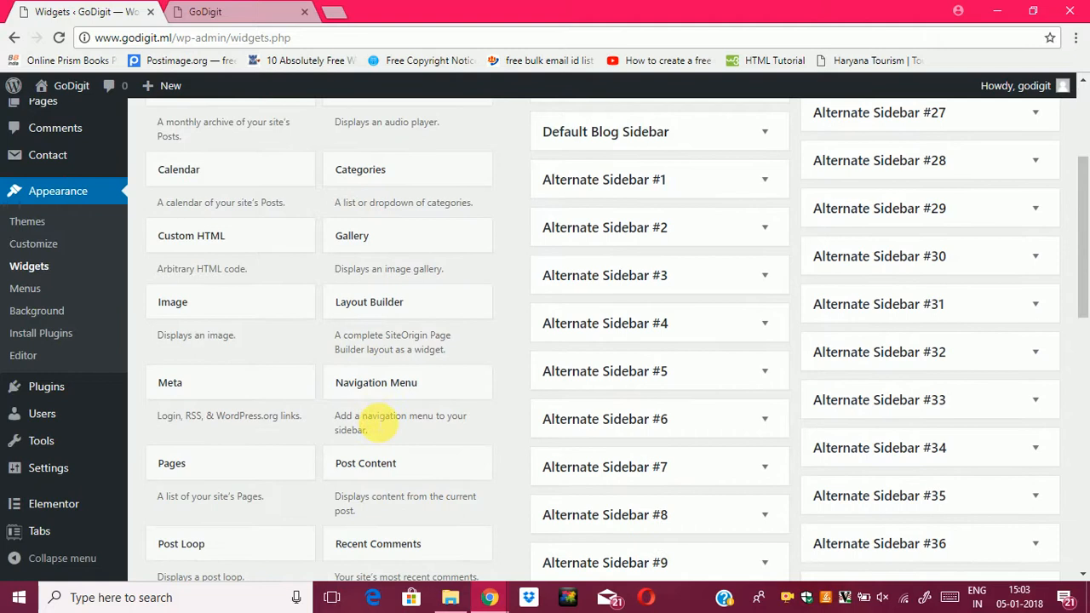
{"action": "scroll", "coordinate": [379, 421], "scroll_direction": "down", "scroll_amount": 5}
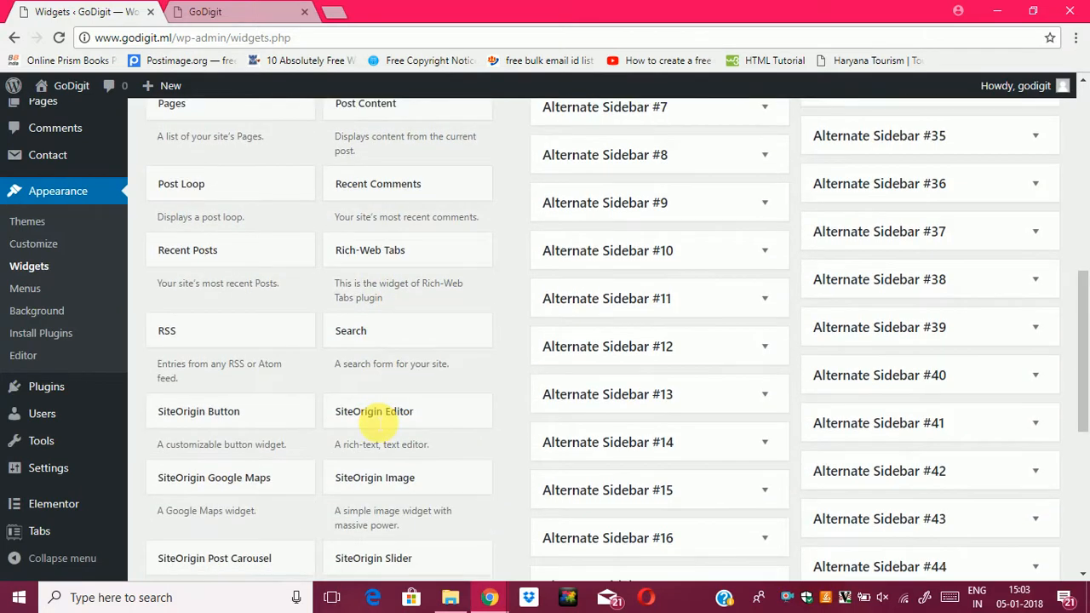
{"action": "scroll", "coordinate": [376, 422], "scroll_direction": "down", "scroll_amount": 1}
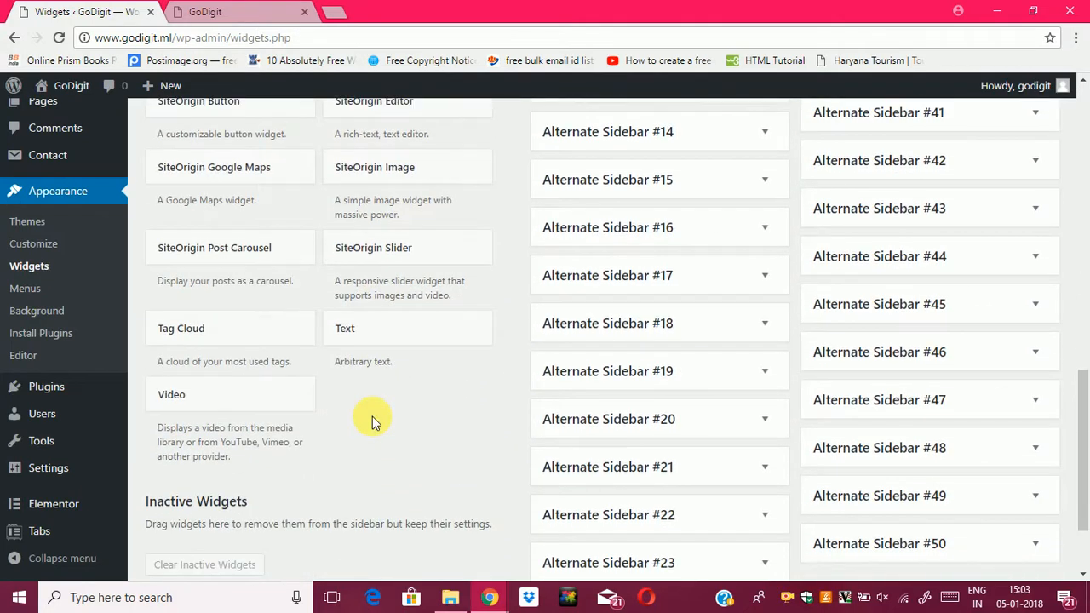
{"action": "scroll", "coordinate": [375, 421], "scroll_direction": "up", "scroll_amount": 6}
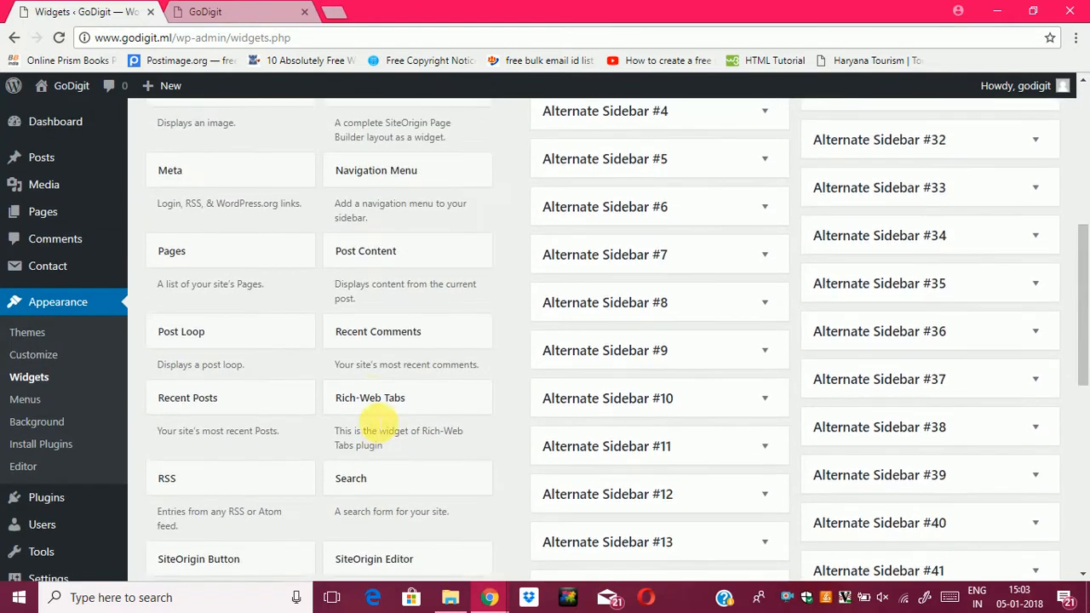
{"action": "scroll", "coordinate": [374, 423], "scroll_direction": "up", "scroll_amount": 5}
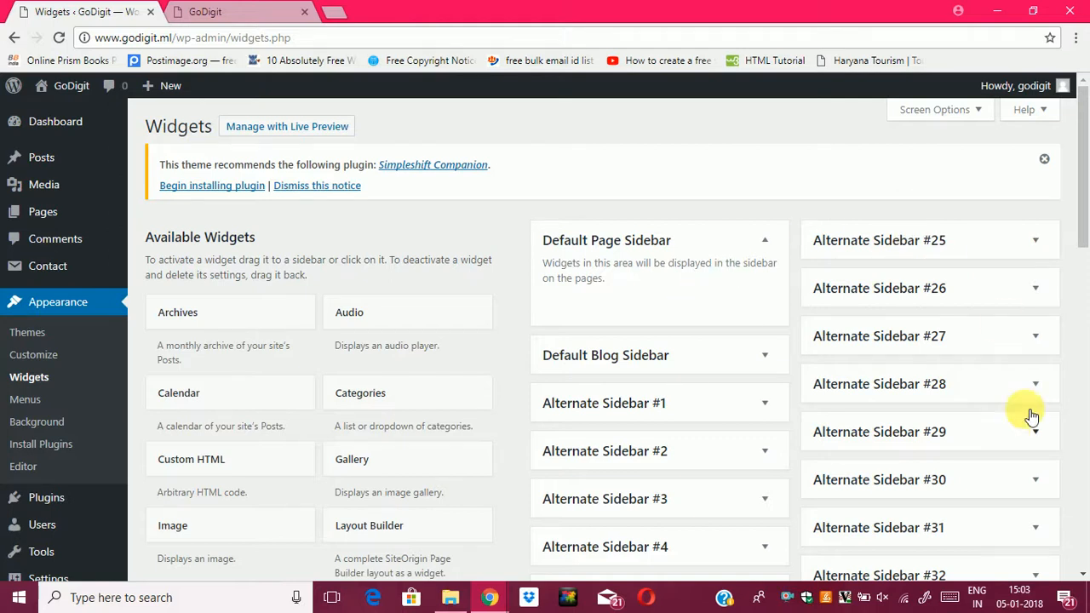
{"action": "left_click_drag", "start_coordinate": [1084, 235], "coordinate": [1085, 284]}
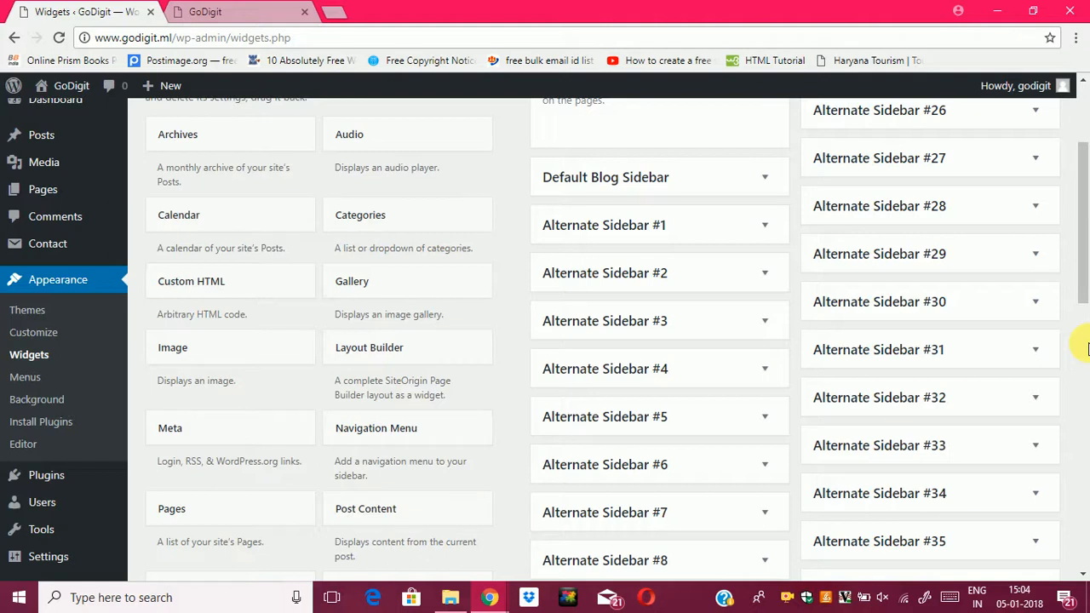
{"action": "mouse_move", "coordinate": [1083, 283]}
{"action": "left_mouse_down"}
{"action": "mouse_move", "coordinate": [1085, 234]}
{"action": "mouse_move", "coordinate": [1085, 266]}
{"action": "left_mouse_up"}
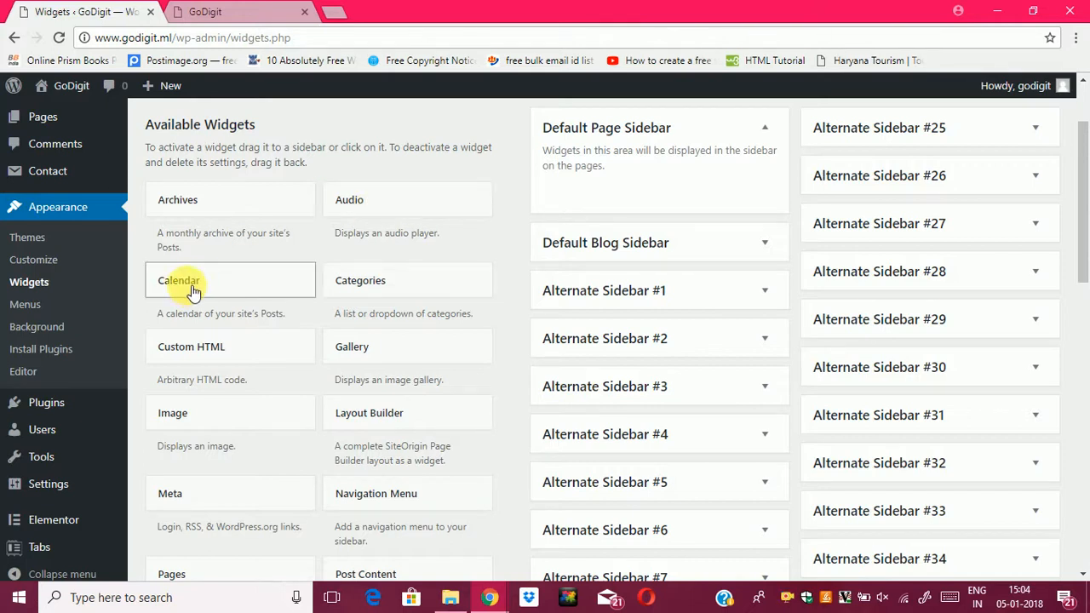
Add the Calendar widget to the Default Blog Sidebar, leave its title empty and close its settings
{"action": "left_click", "coordinate": [255, 288]}
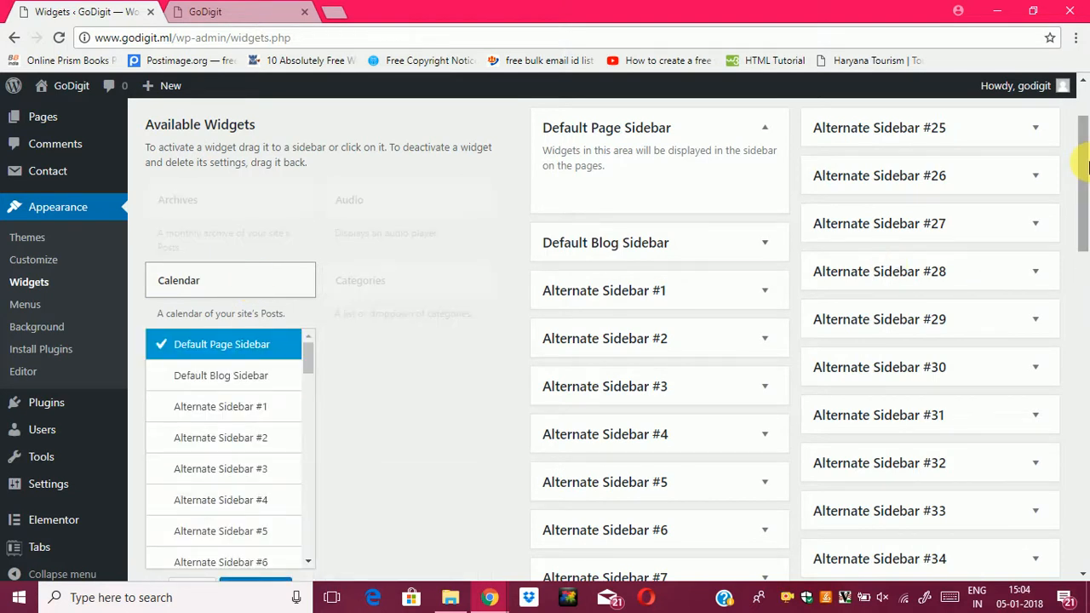
{"action": "scroll", "coordinate": [1087, 167], "scroll_direction": "down", "scroll_amount": 2}
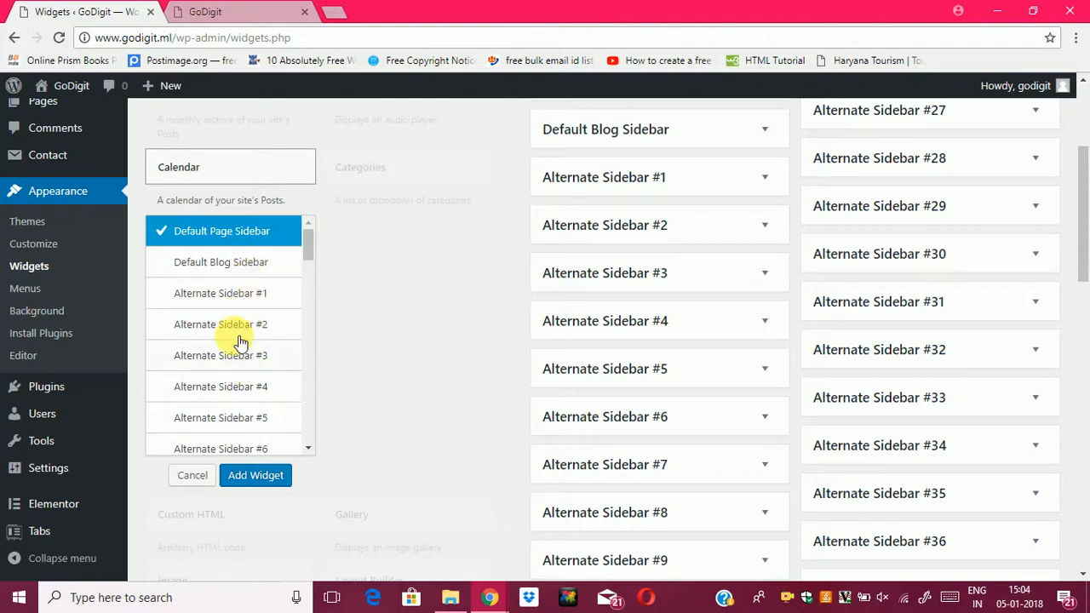
{"action": "left_click", "coordinate": [264, 266]}
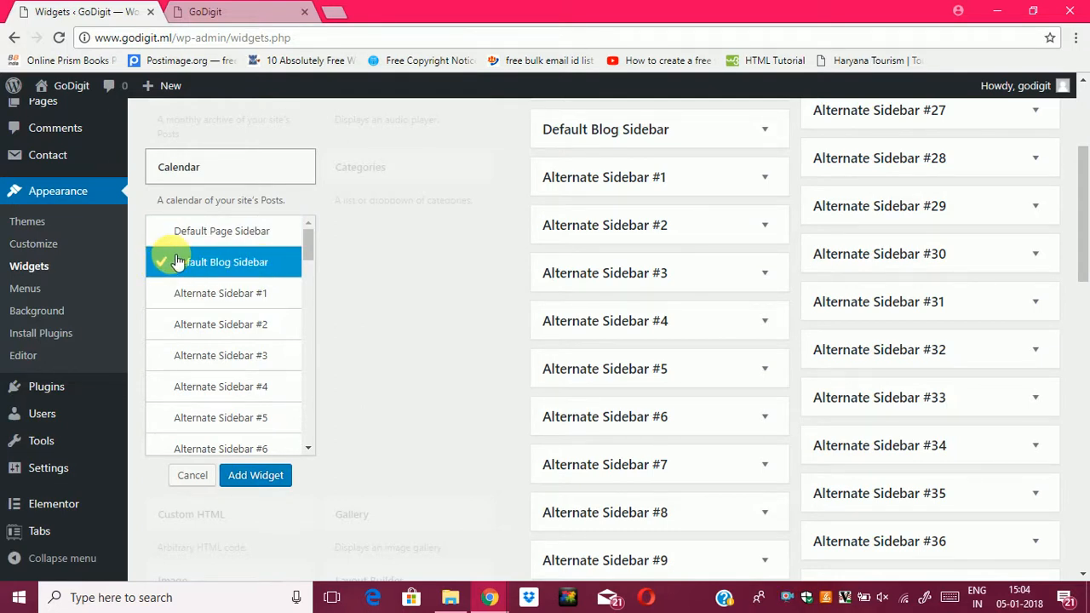
{"action": "left_click", "coordinate": [257, 475]}
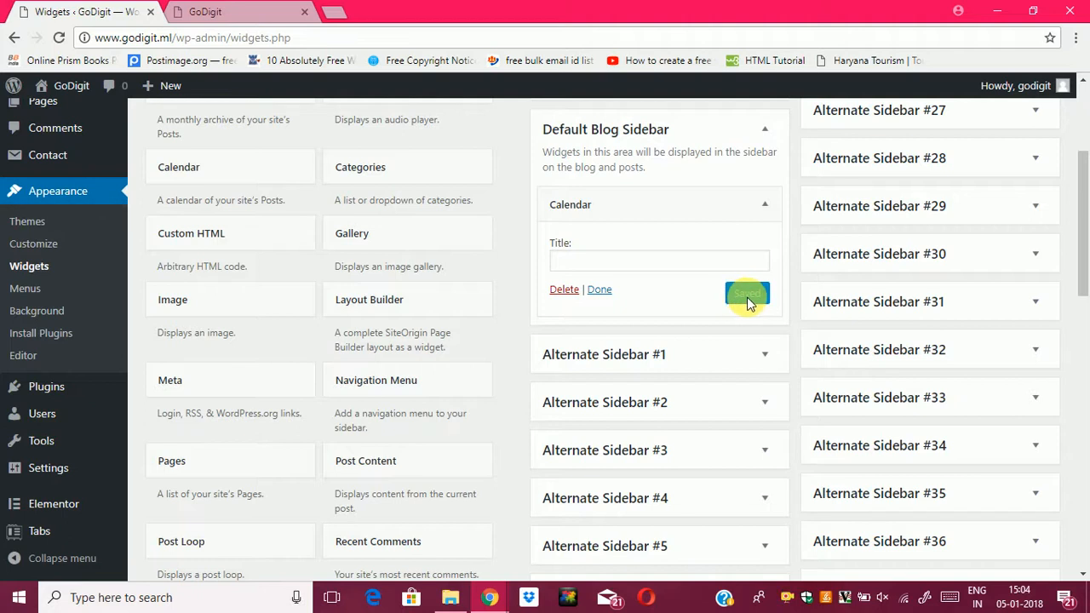
{"action": "left_click", "coordinate": [627, 263]}
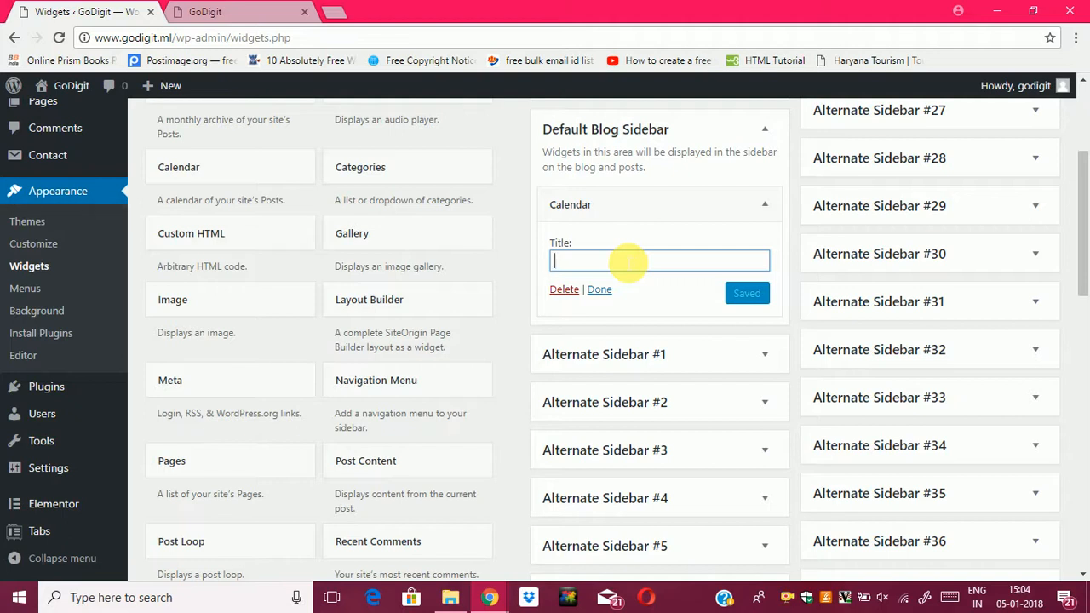
{"action": "left_click", "coordinate": [600, 289]}
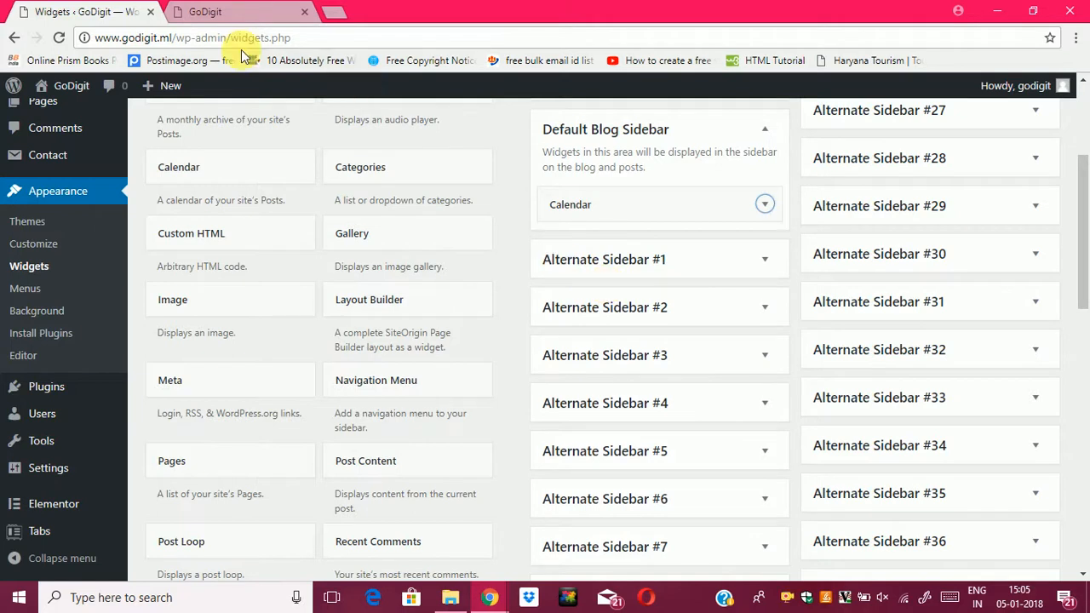
Reload the GoDigit site's home page and check the Calendar widget in the blog sidebar
{"action": "left_click", "coordinate": [212, 12]}
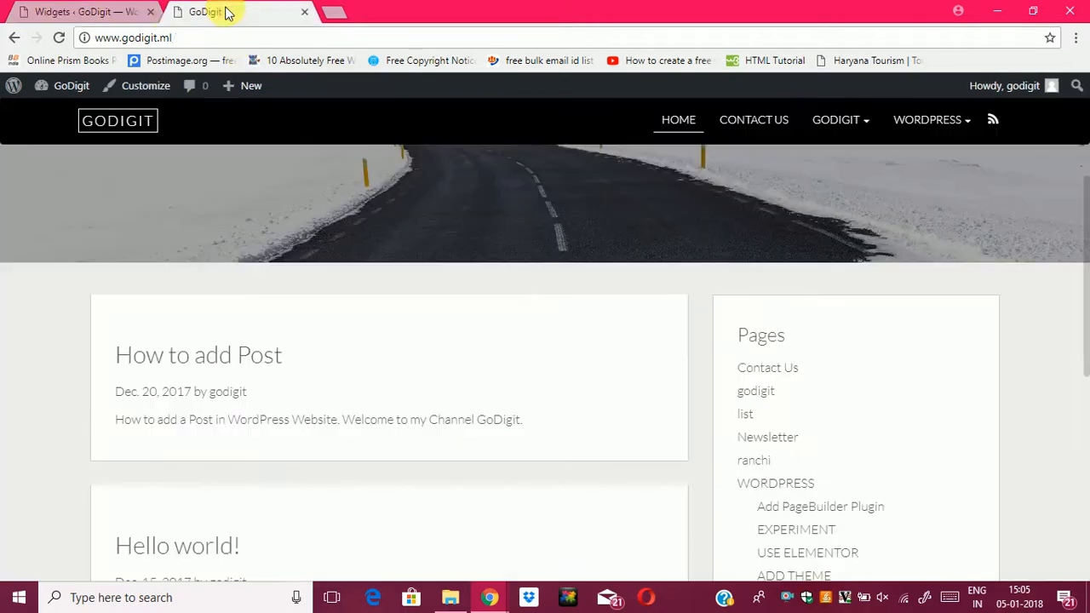
{"action": "left_click", "coordinate": [60, 38]}
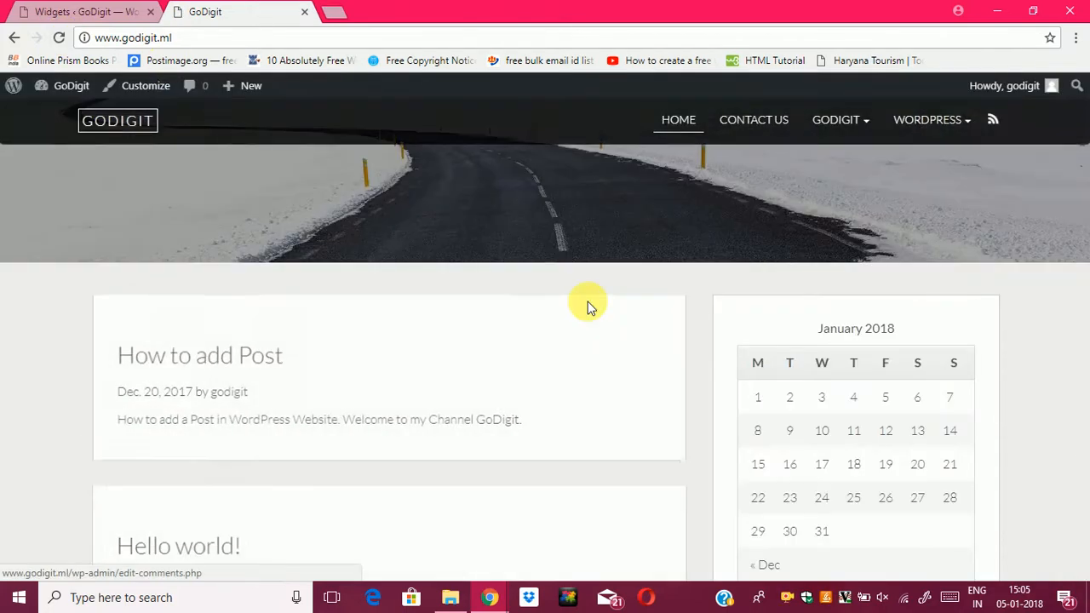
{"action": "left_click_drag", "start_coordinate": [1082, 318], "coordinate": [1082, 394]}
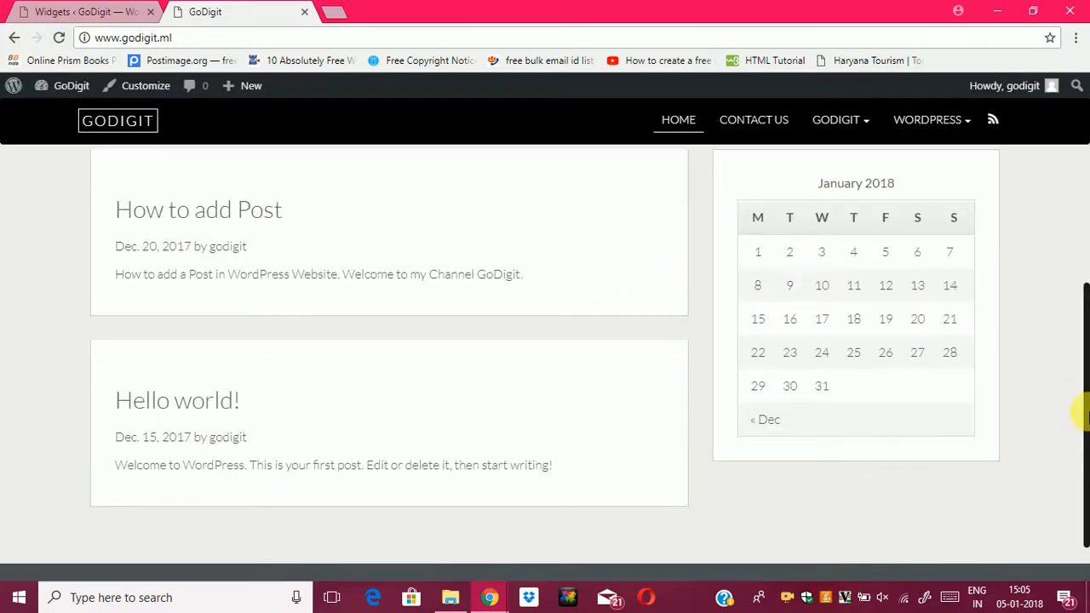
{"action": "left_click_drag", "start_coordinate": [1086, 434], "coordinate": [1086, 408]}
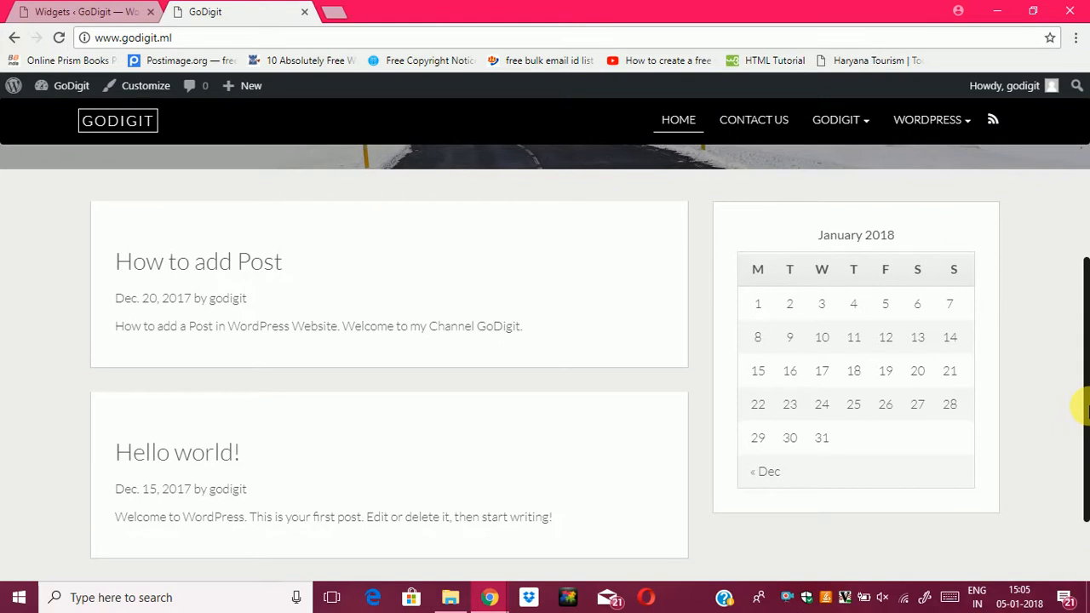
Return to the Widgets page and add the Search widget to the Default Blog Sidebar
{"action": "left_click", "coordinate": [59, 9]}
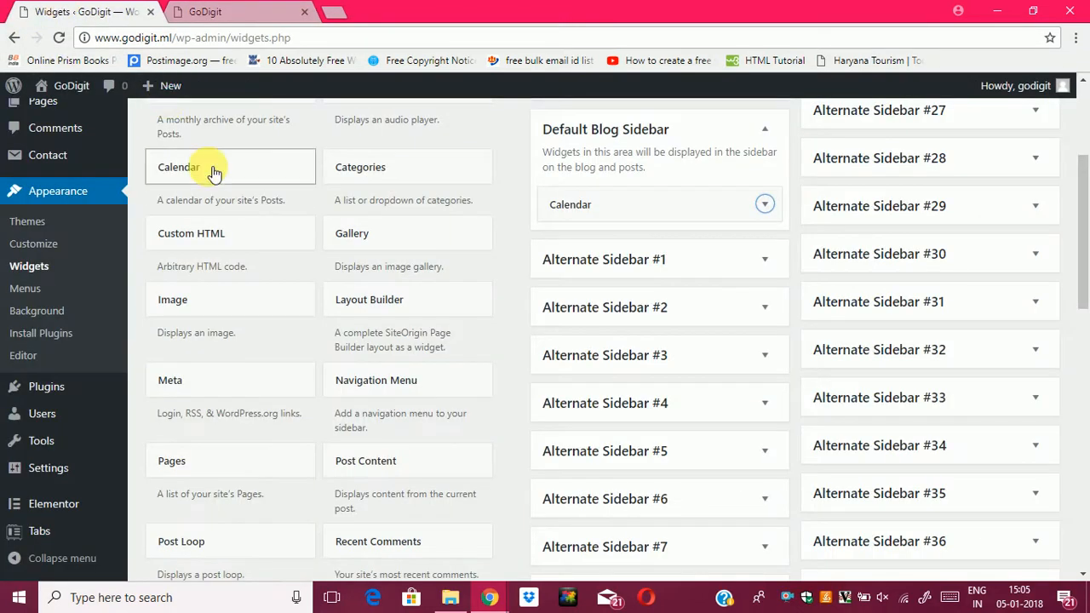
{"action": "left_click_drag", "start_coordinate": [1086, 175], "coordinate": [1087, 248]}
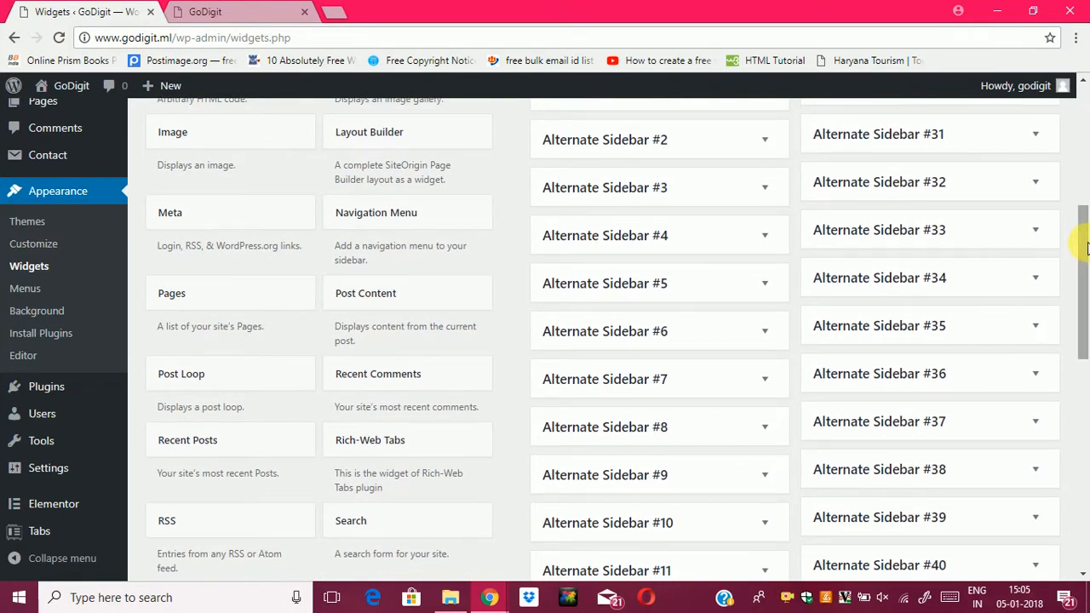
{"action": "left_click_drag", "start_coordinate": [1087, 247], "coordinate": [1083, 309]}
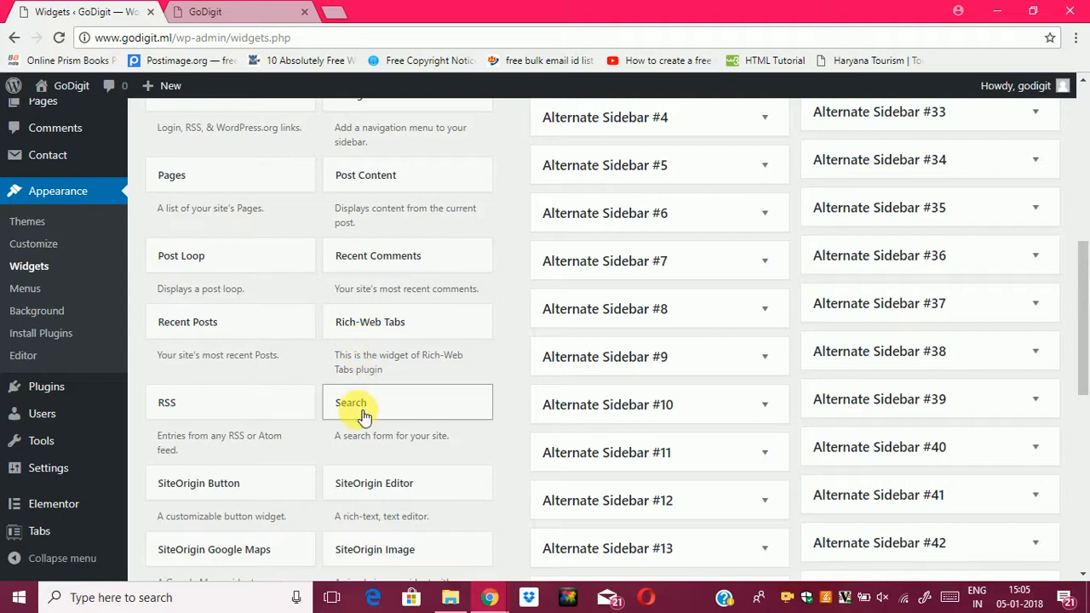
{"action": "left_click_drag", "start_coordinate": [1087, 306], "coordinate": [1086, 323]}
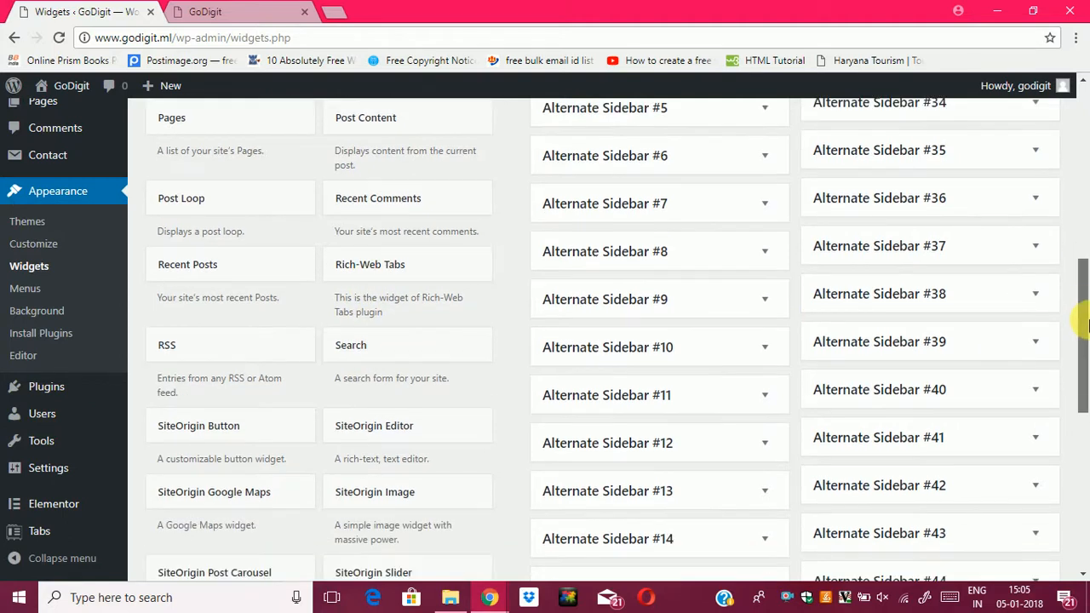
{"action": "left_click", "coordinate": [396, 345]}
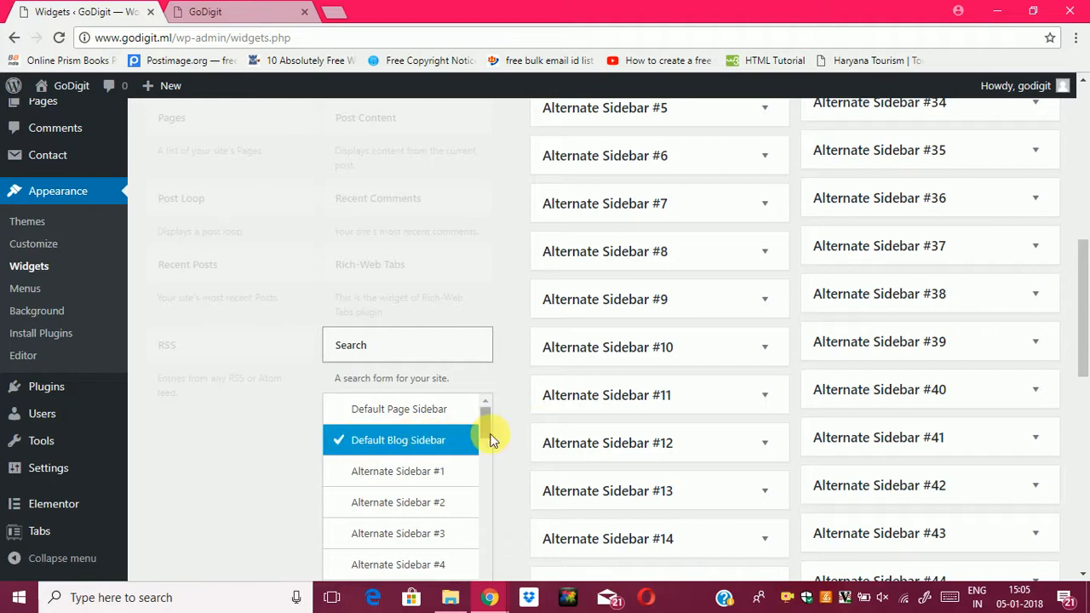
{"action": "left_click_drag", "start_coordinate": [1080, 304], "coordinate": [1087, 345]}
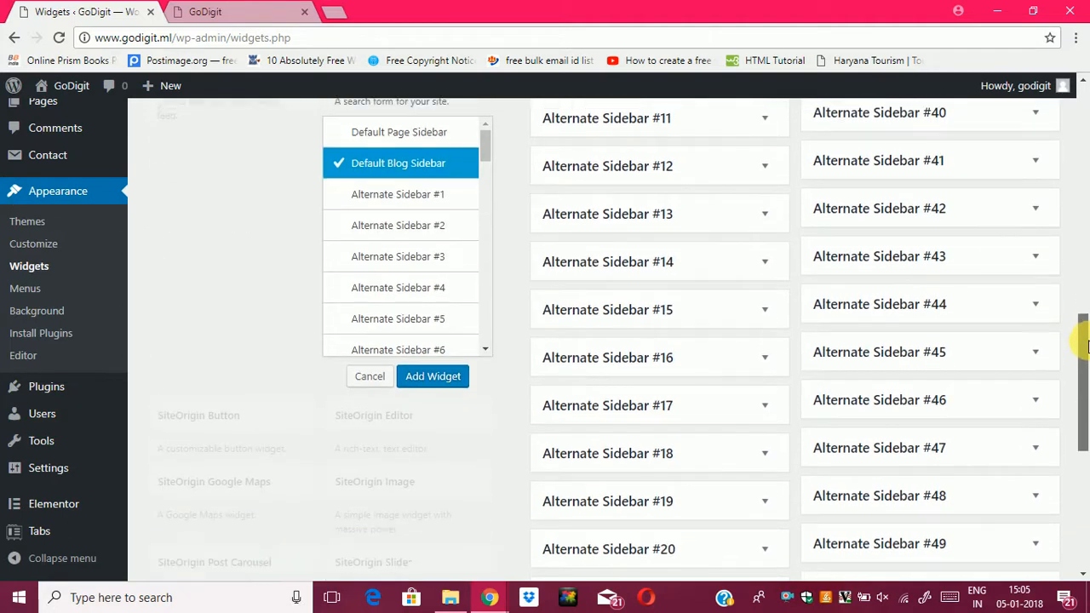
{"action": "left_click", "coordinate": [420, 376]}
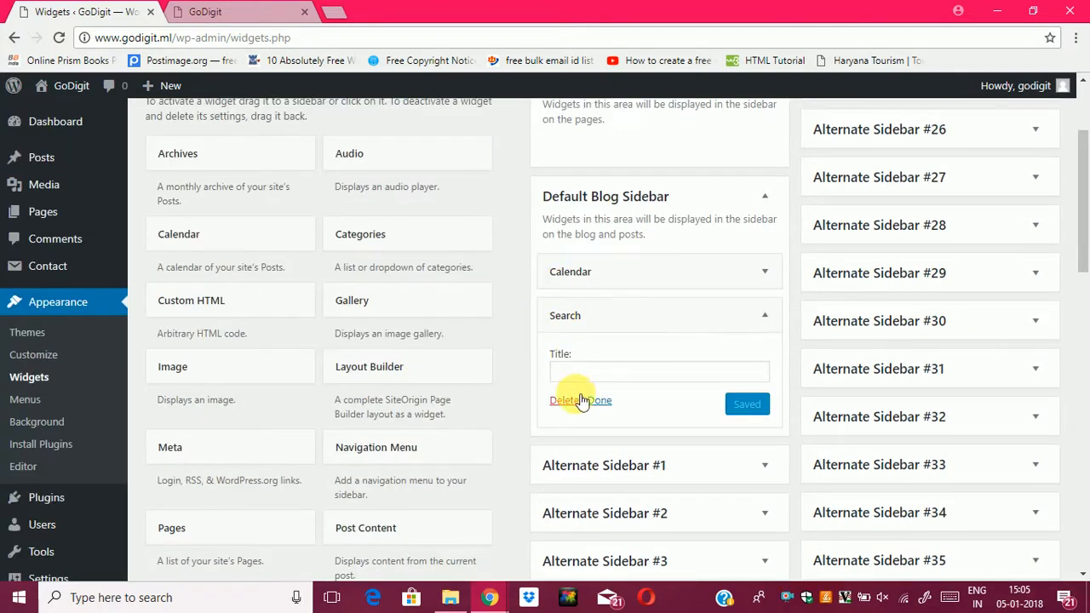
Title the new Search widget "Search", save it and close its settings
{"action": "left_click", "coordinate": [582, 377]}
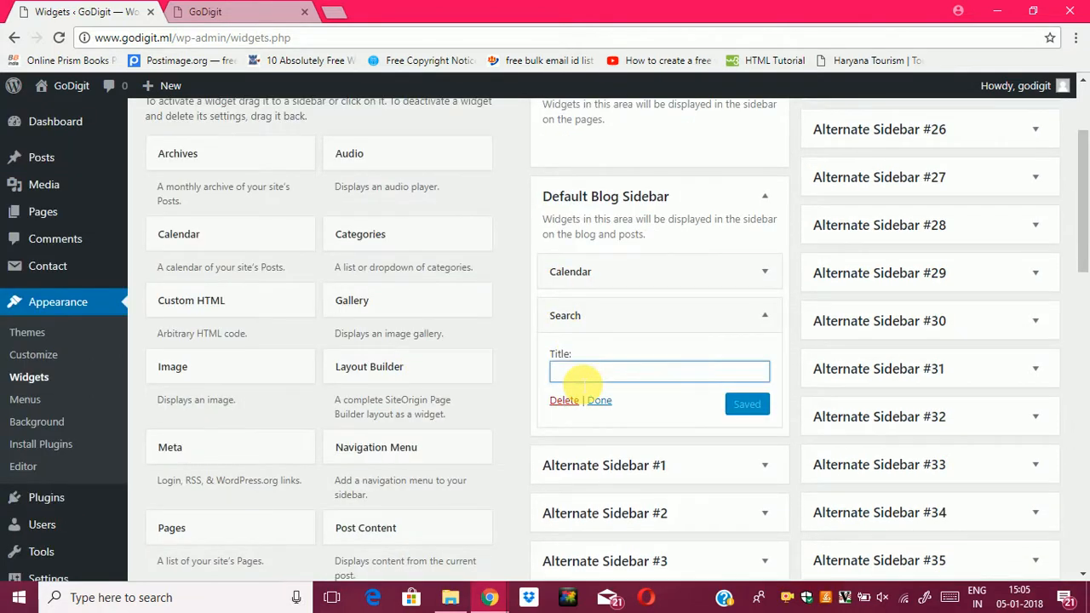
{"action": "type", "text": "Search"}
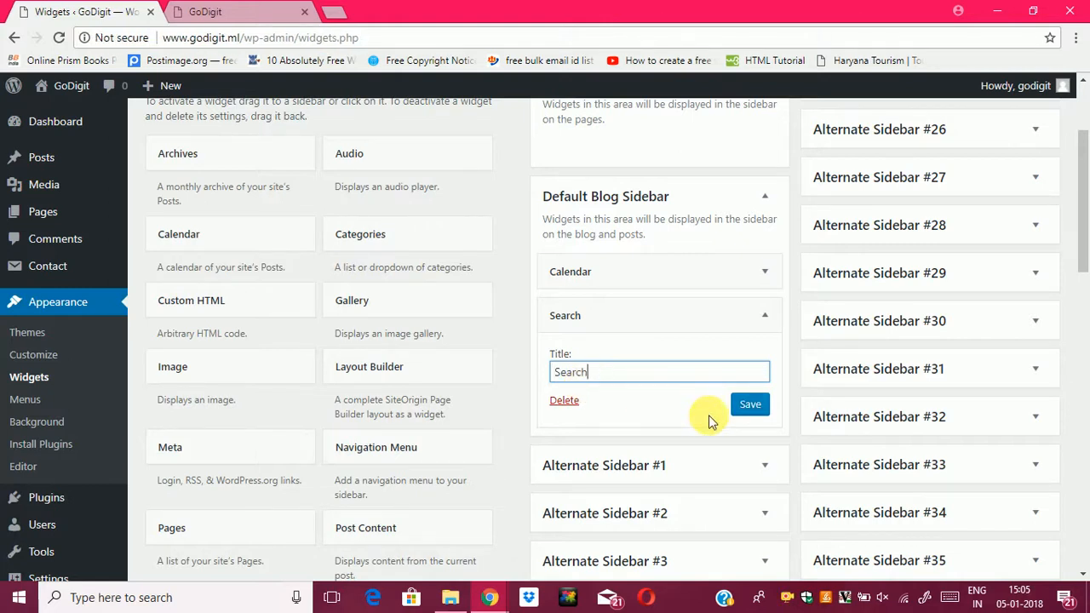
{"action": "left_click", "coordinate": [750, 411]}
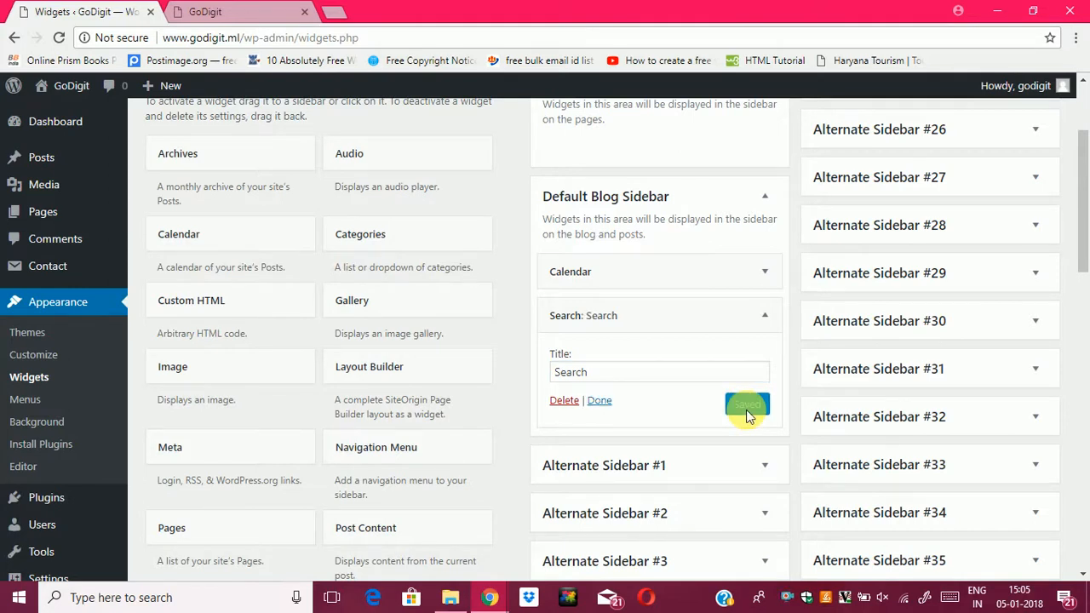
{"action": "left_click", "coordinate": [600, 401]}
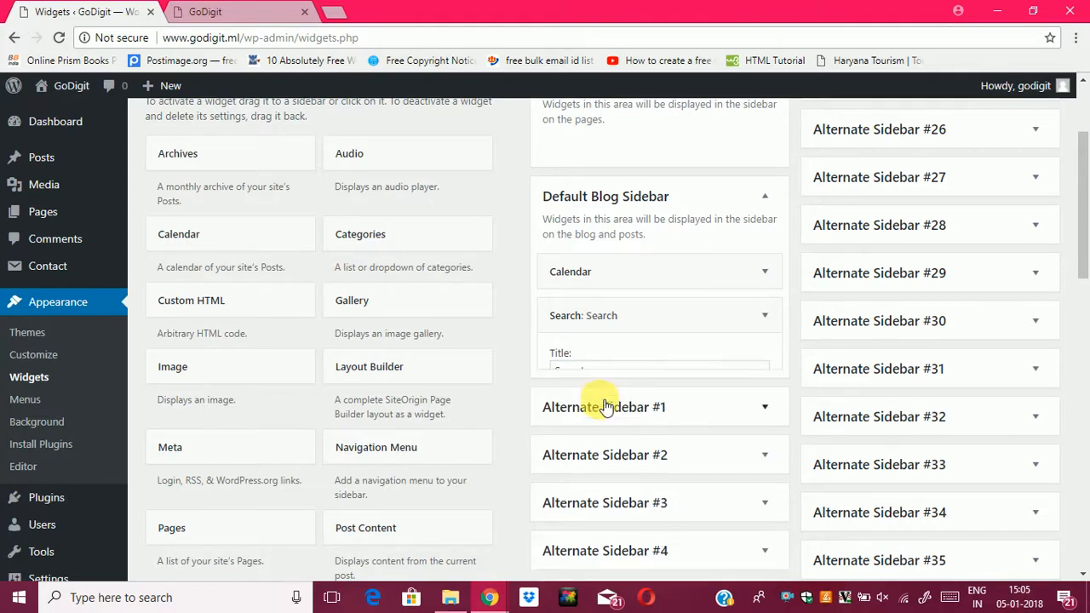
Reload the live GoDigit home page and check the Search widget below the calendar
{"action": "left_click", "coordinate": [221, 9]}
{"action": "left_click", "coordinate": [58, 37]}
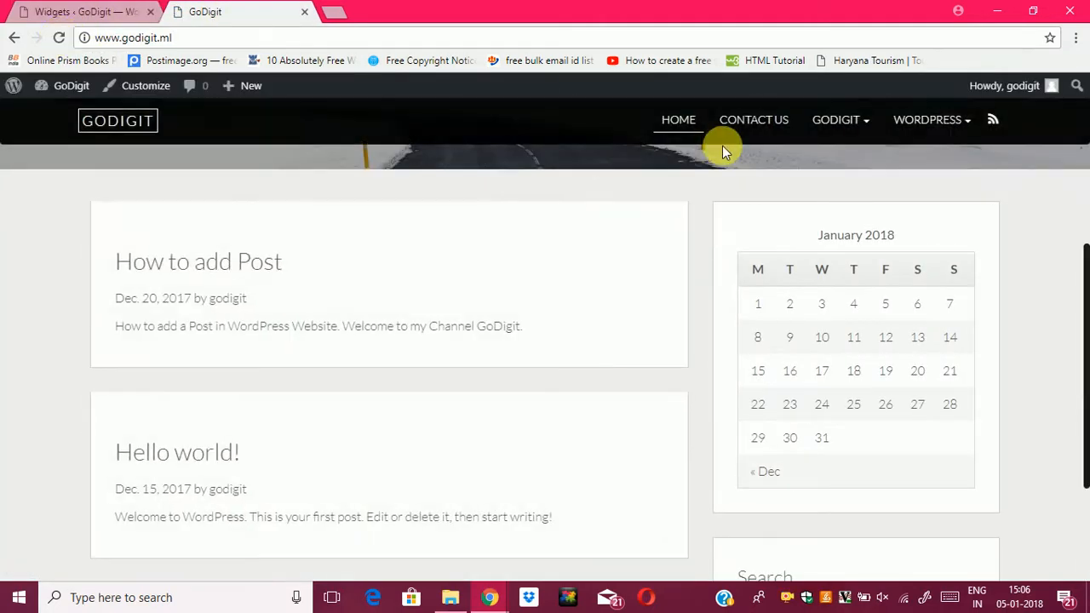
{"action": "scroll", "coordinate": [723, 148], "scroll_direction": "down", "scroll_amount": 1}
{"action": "scroll", "coordinate": [722, 150], "scroll_direction": "down", "scroll_amount": 3}
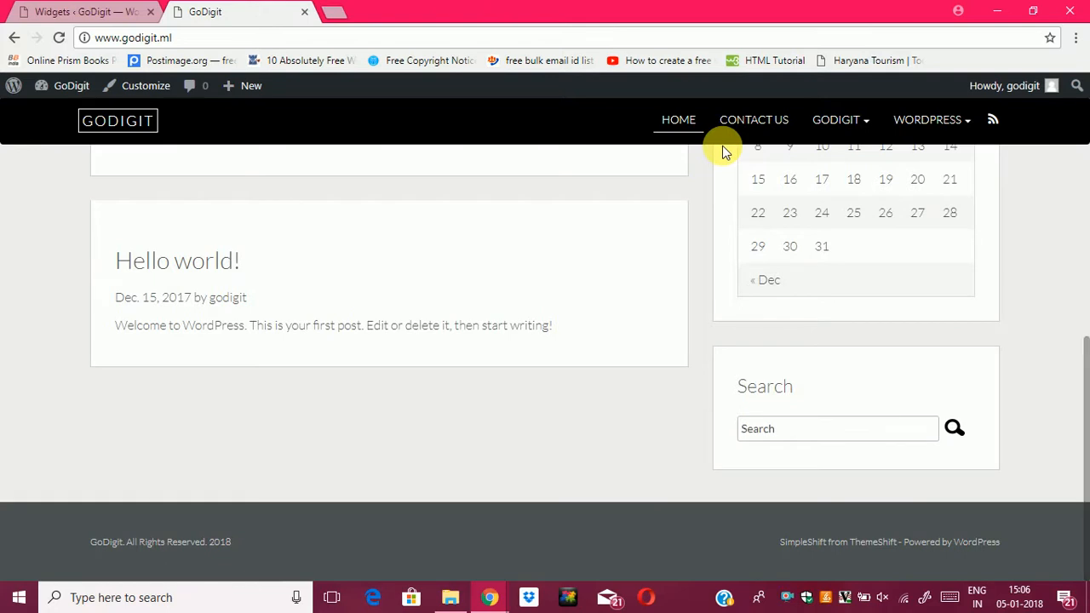